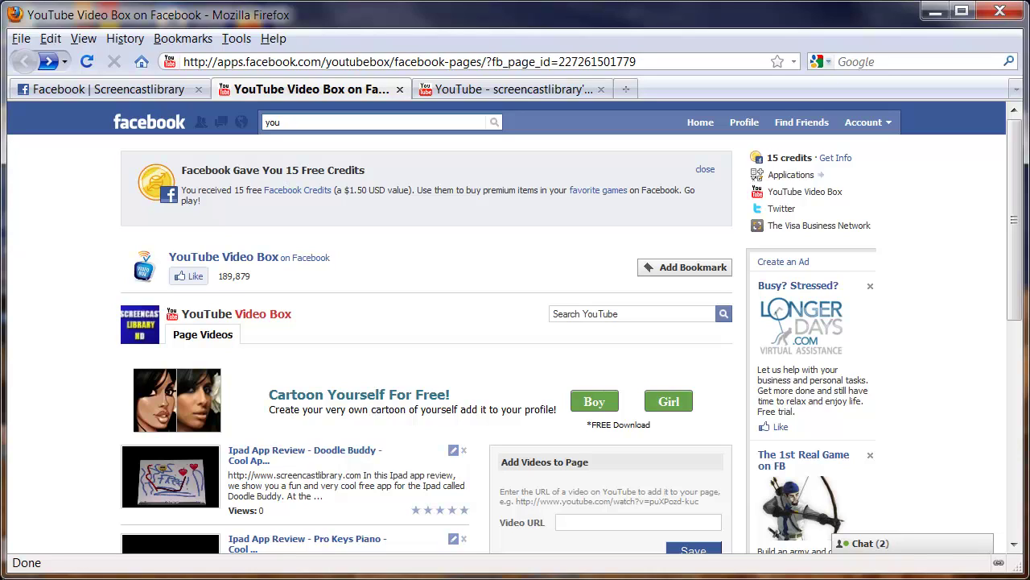
- Search Facebook for 'you' and locate the YouTube Video Box application in the results
click(284, 125)
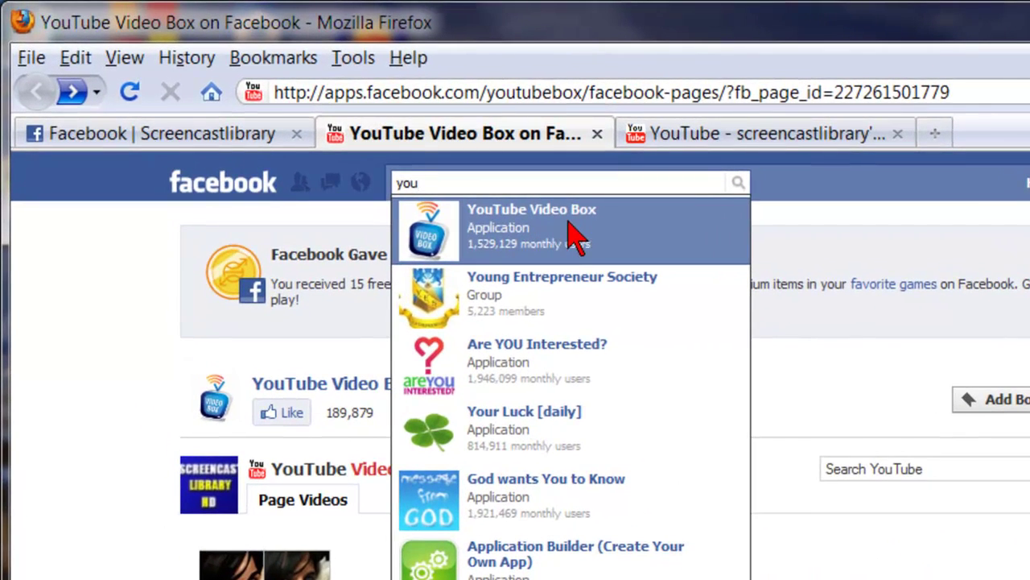
key(Down)
key(Down)
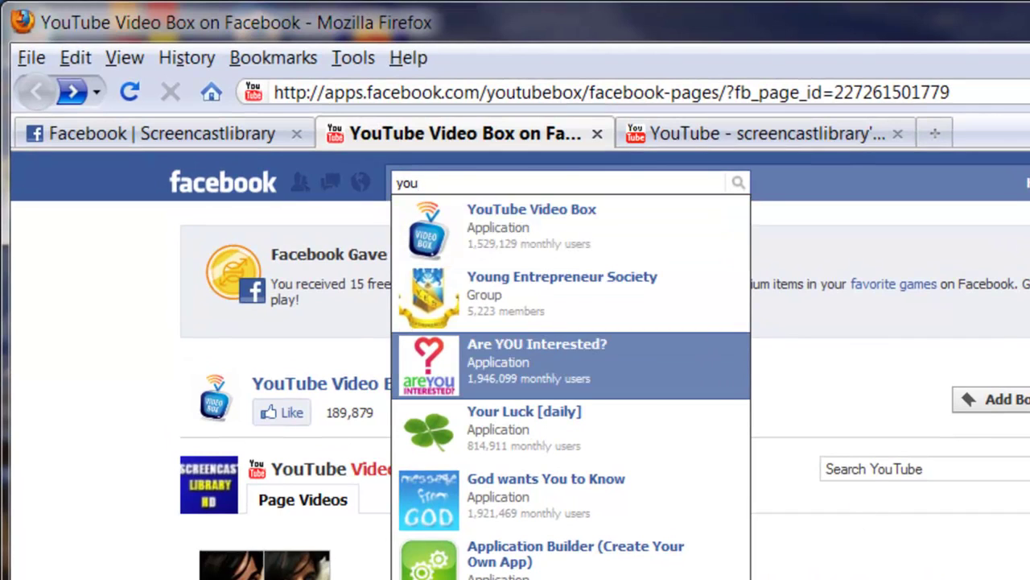
mouse_move(165, 325)
mouse_down()
mouse_move(594, 439)
mouse_move(4, 348)
mouse_up()
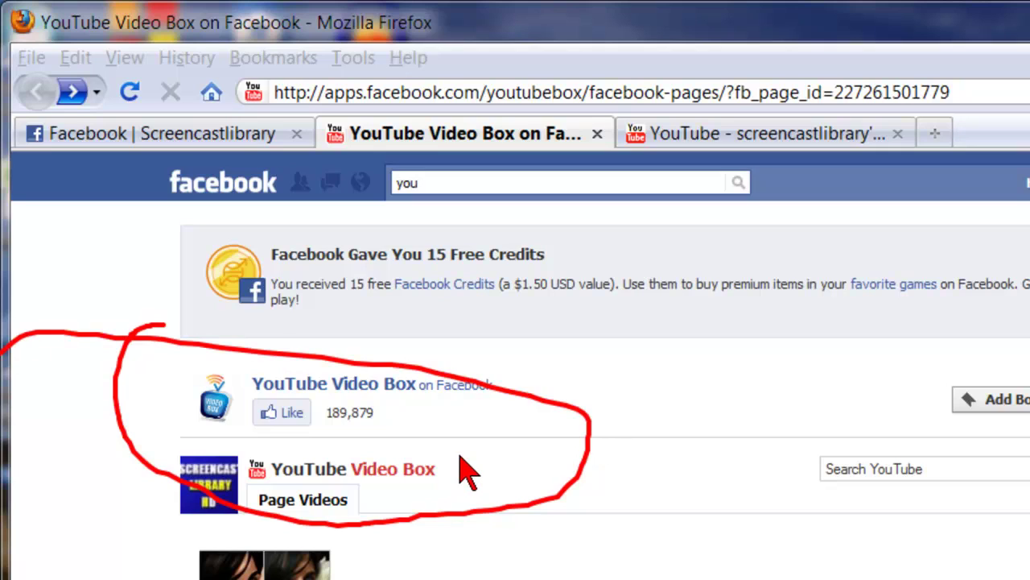
click(519, 190)
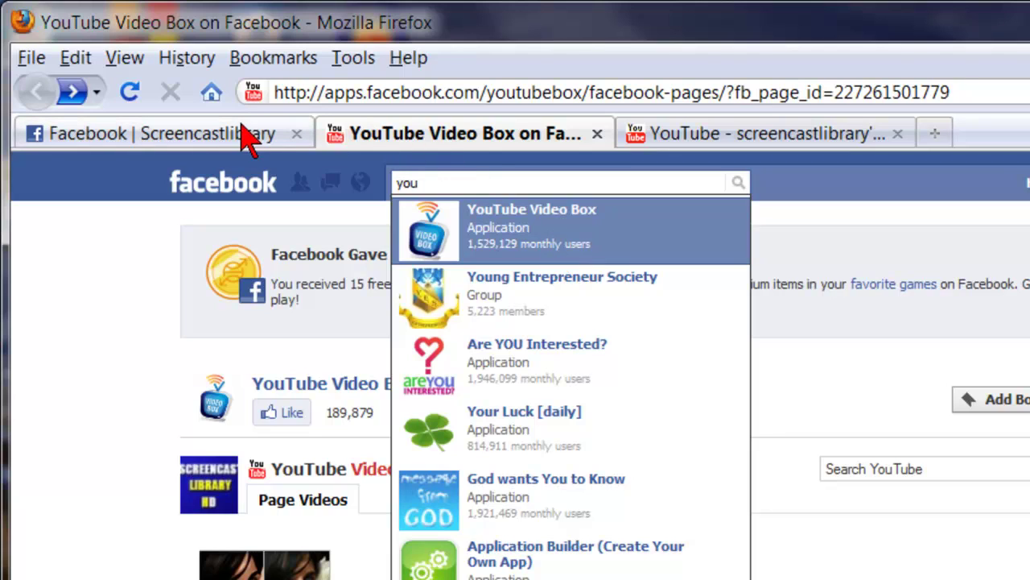
- Open YouTube Video Box settings via Edit in the Screencastlibrary page's applications list
click(193, 149)
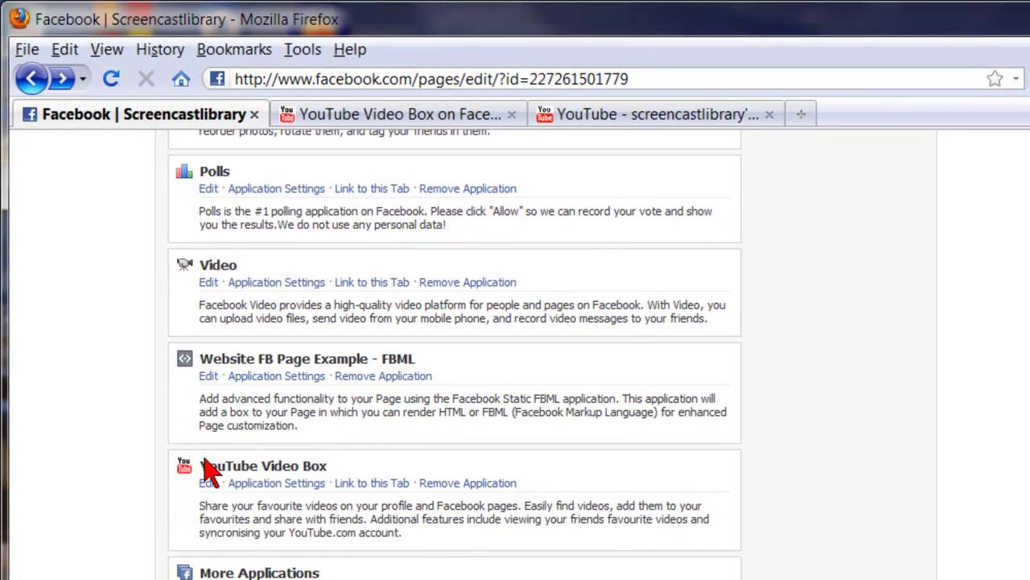
drag(187, 451, 128, 445)
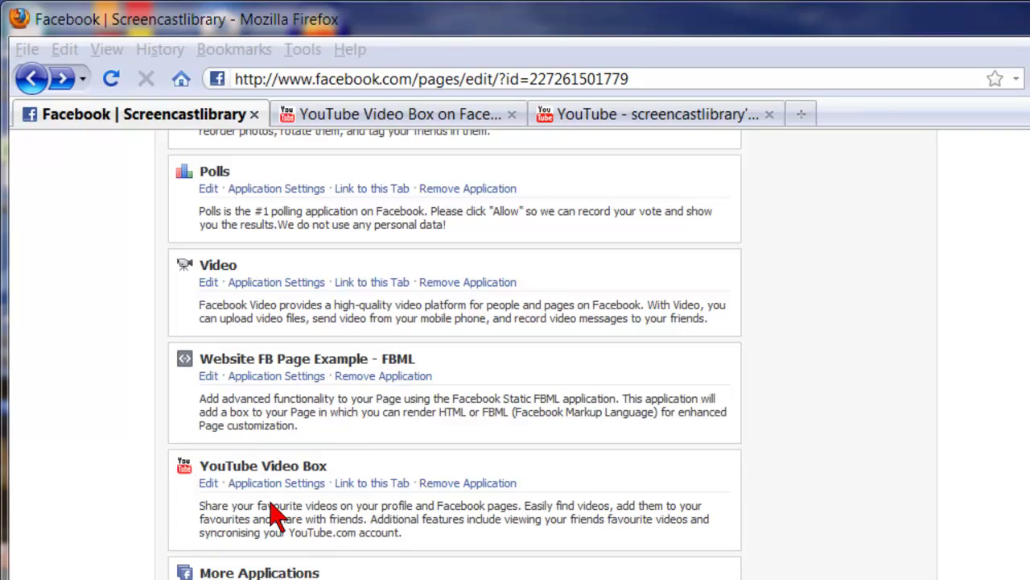
click(208, 483)
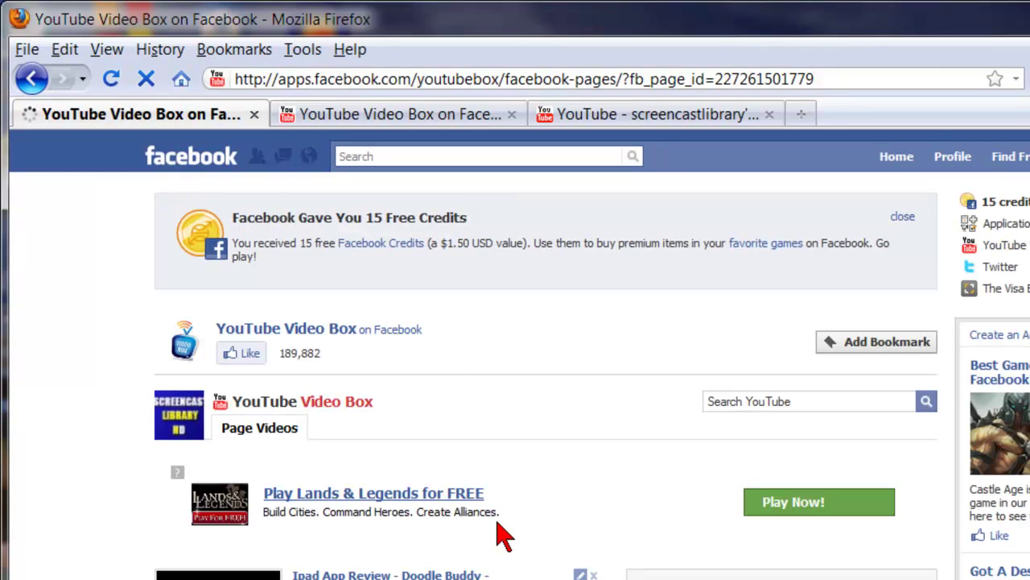
- Scroll to and highlight the Page Videos list and the Add Videos to Page URL form
scroll(504, 538, down, 3)
scroll(503, 536, down, 3)
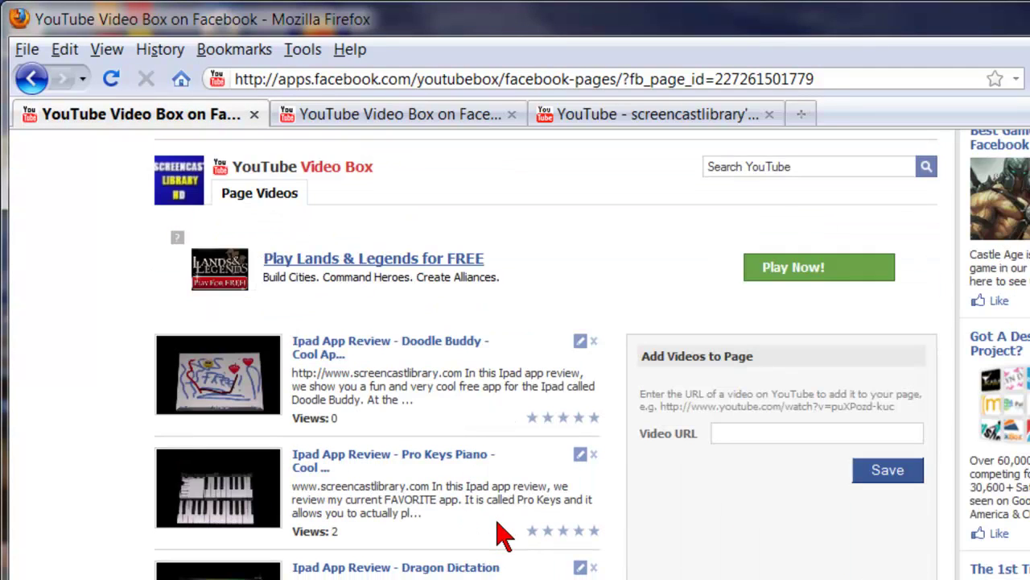
scroll(479, 510, down, 3)
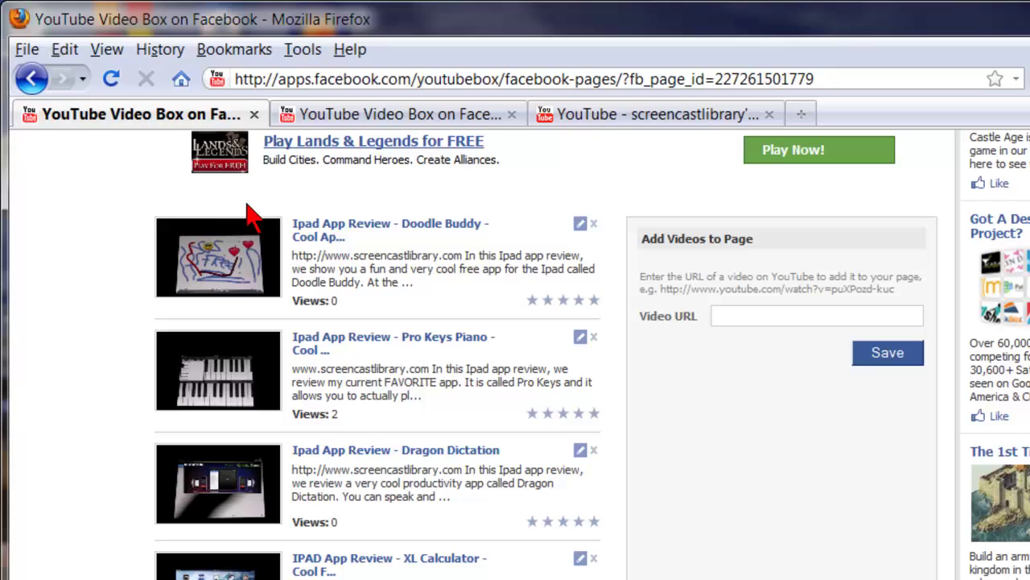
mouse_move(244, 198)
mouse_down()
mouse_move(153, 201)
mouse_move(98, 573)
mouse_up()
mouse_move(616, 578)
mouse_down()
mouse_move(612, 317)
mouse_move(179, 232)
mouse_up()
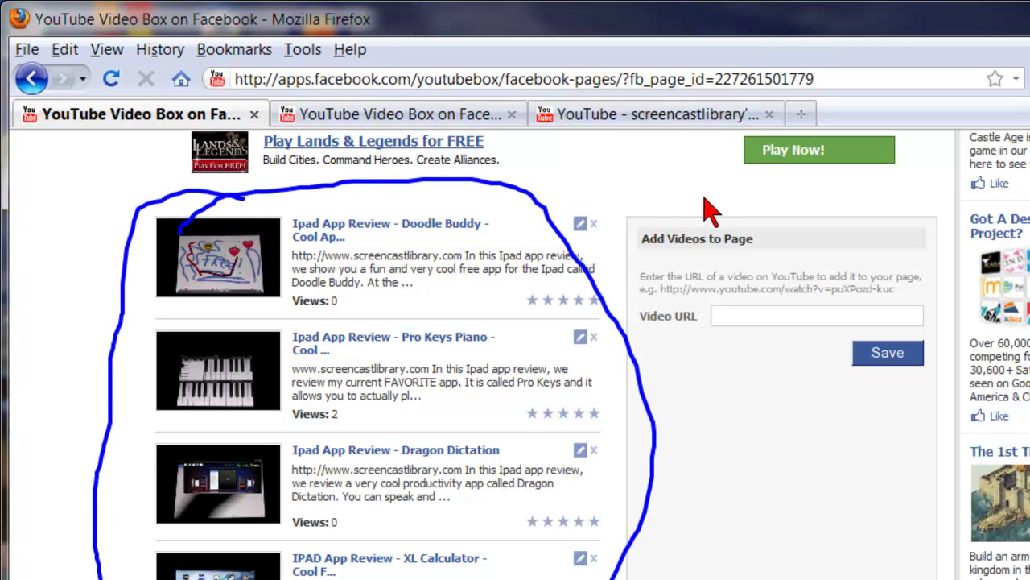
mouse_move(705, 196)
mouse_down()
mouse_move(694, 372)
mouse_move(977, 379)
mouse_move(885, 223)
mouse_move(645, 206)
mouse_up()
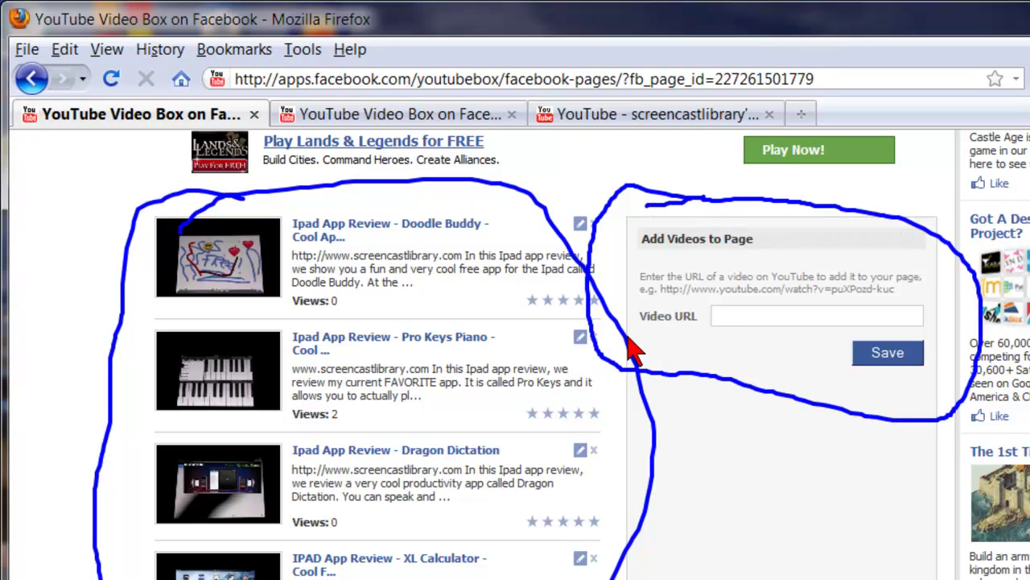
drag(636, 331, 723, 332)
key(Escape)
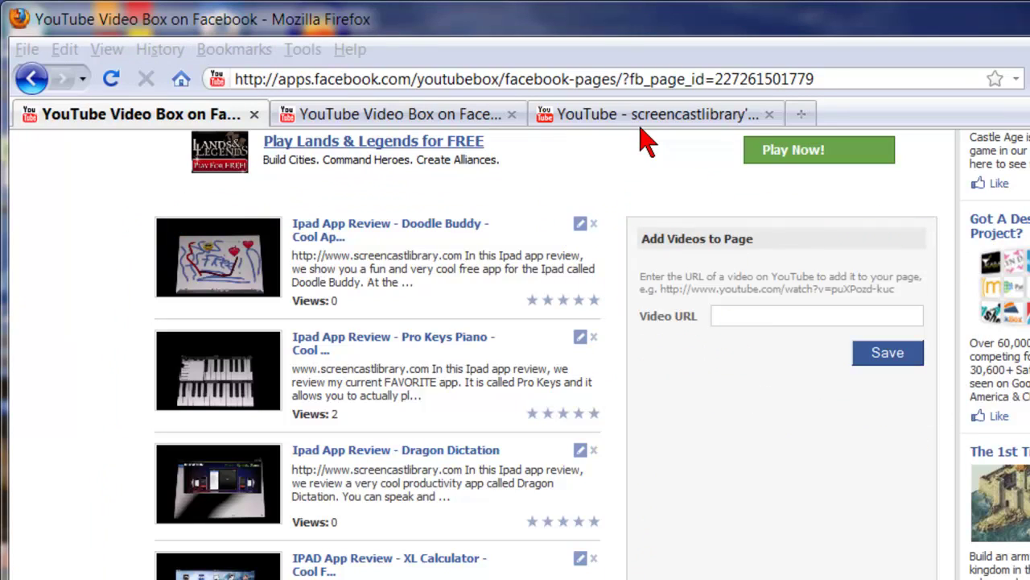
- Open screencastlibrary's Photoshop Elements Tips Montage video page on YouTube
click(641, 117)
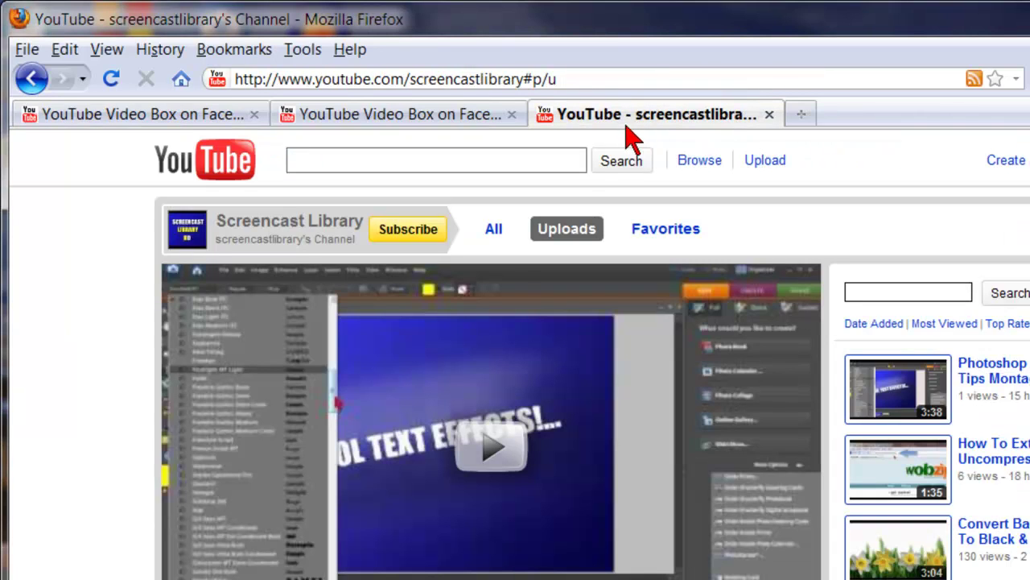
scroll(412, 423, down, 3)
scroll(410, 425, down, 3)
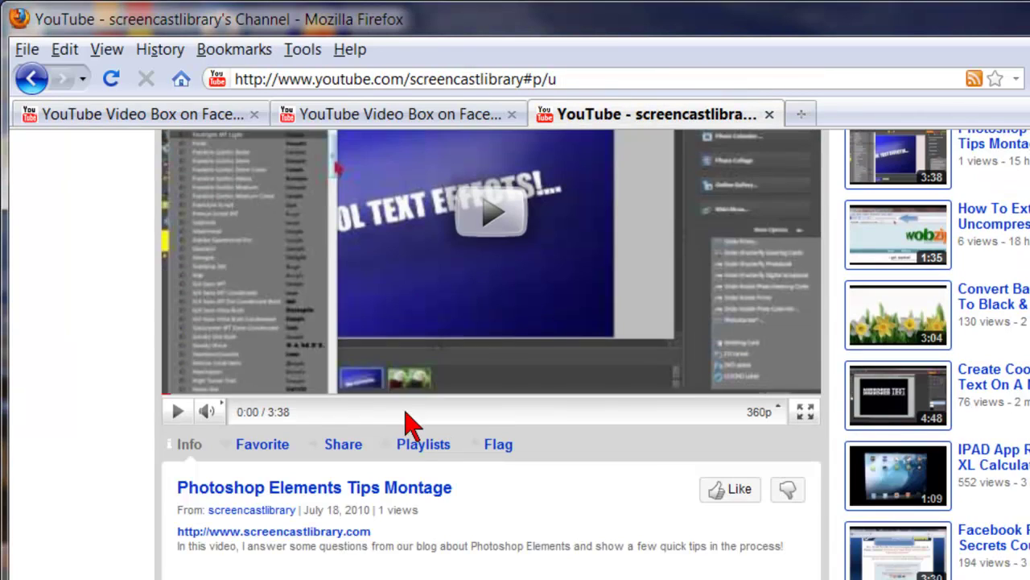
scroll(386, 487, down, 3)
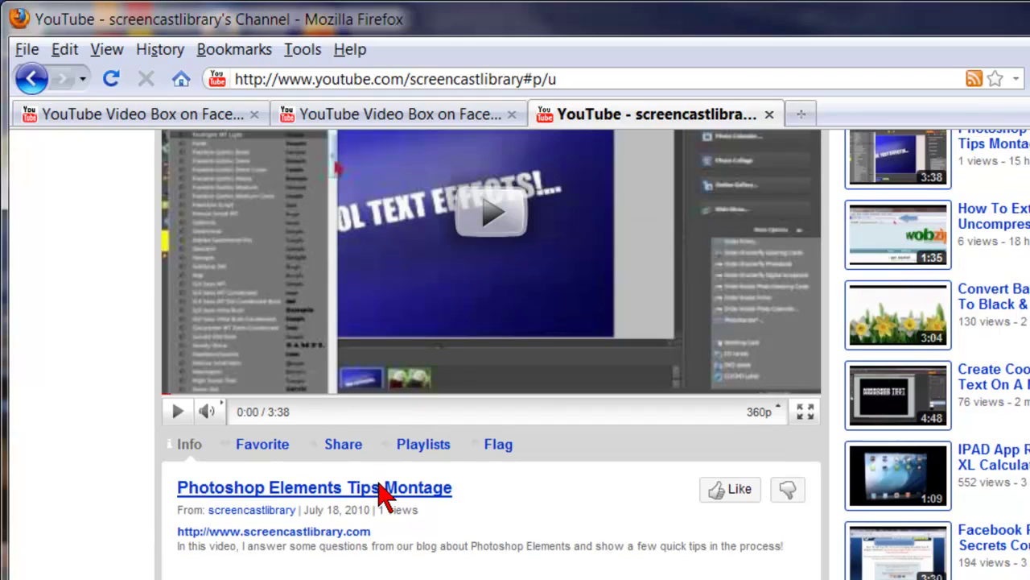
click(380, 487)
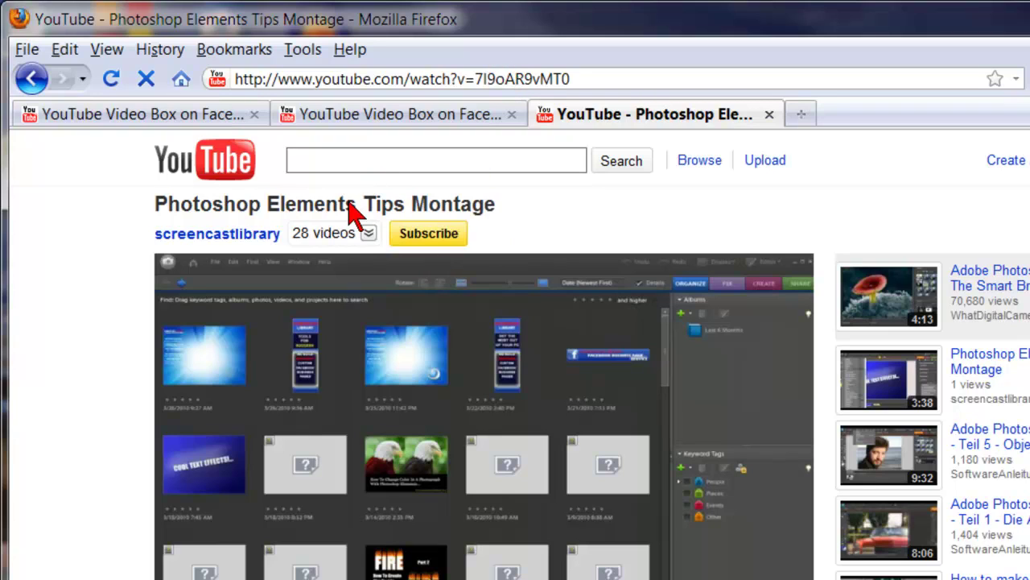
- Copy the montage video's web address from the address bar
click(419, 80)
right_click(420, 83)
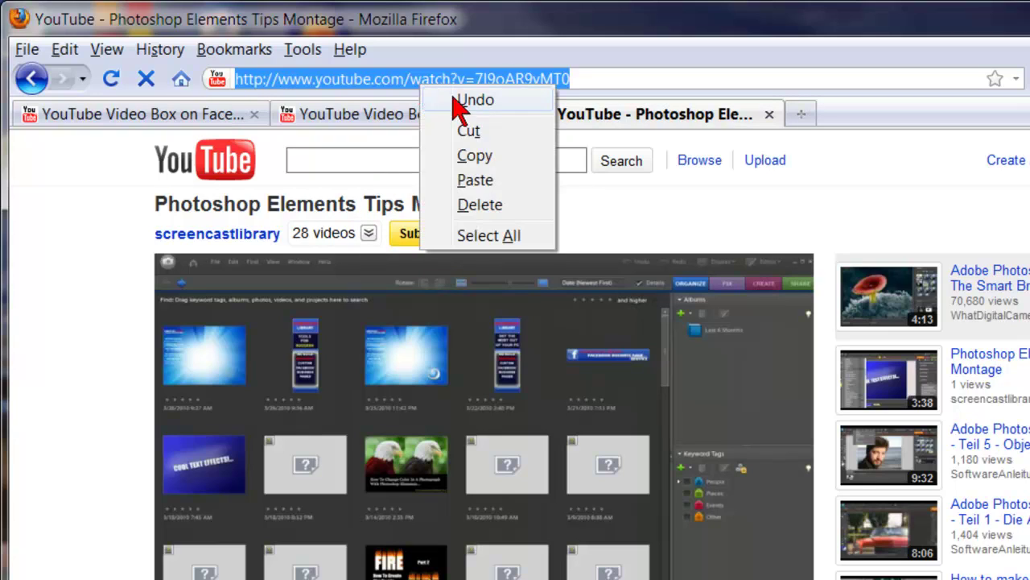
click(481, 157)
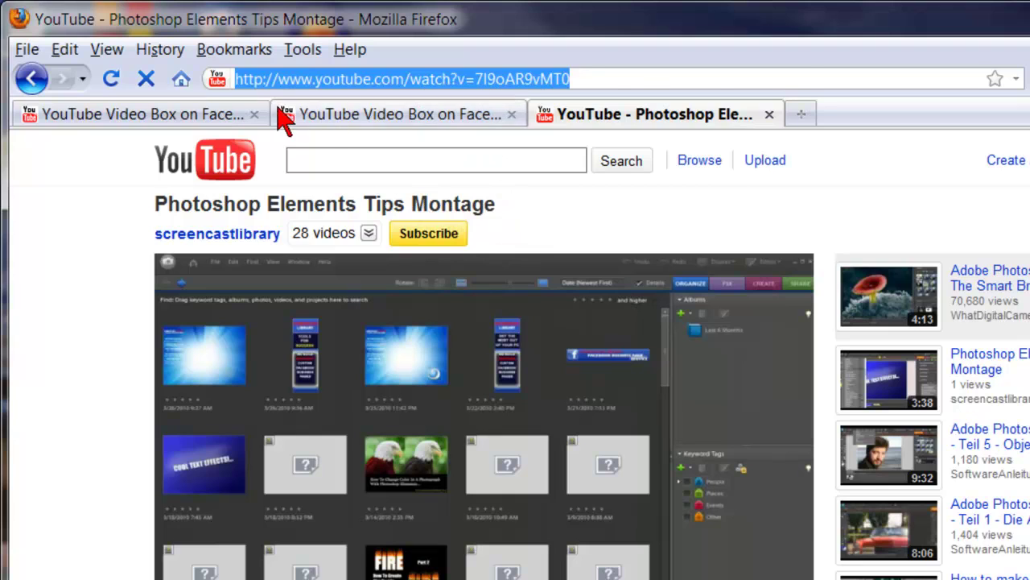
- Paste the montage's YouTube link into the YouTube Video Box Video URL field and save
click(322, 114)
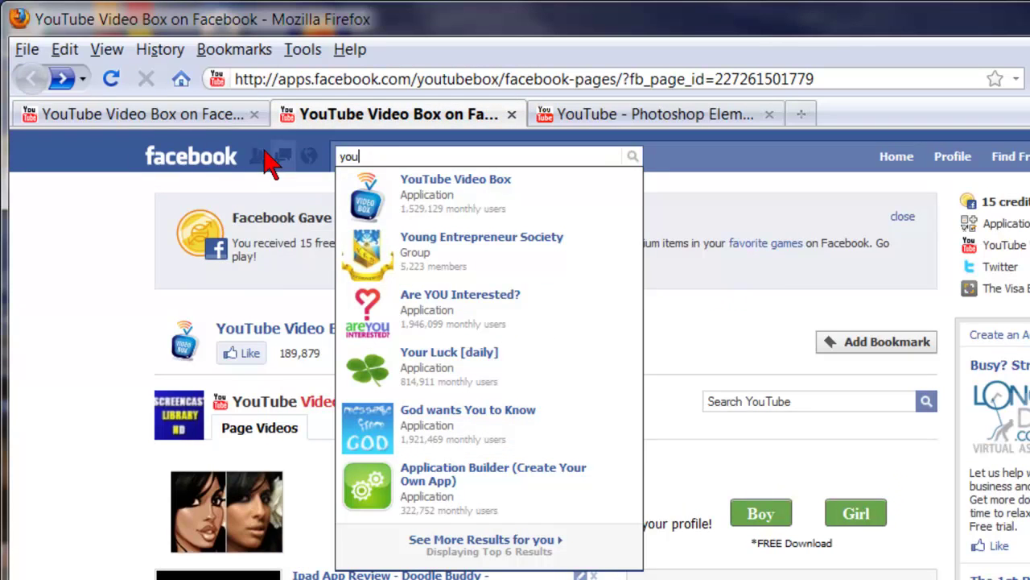
click(172, 119)
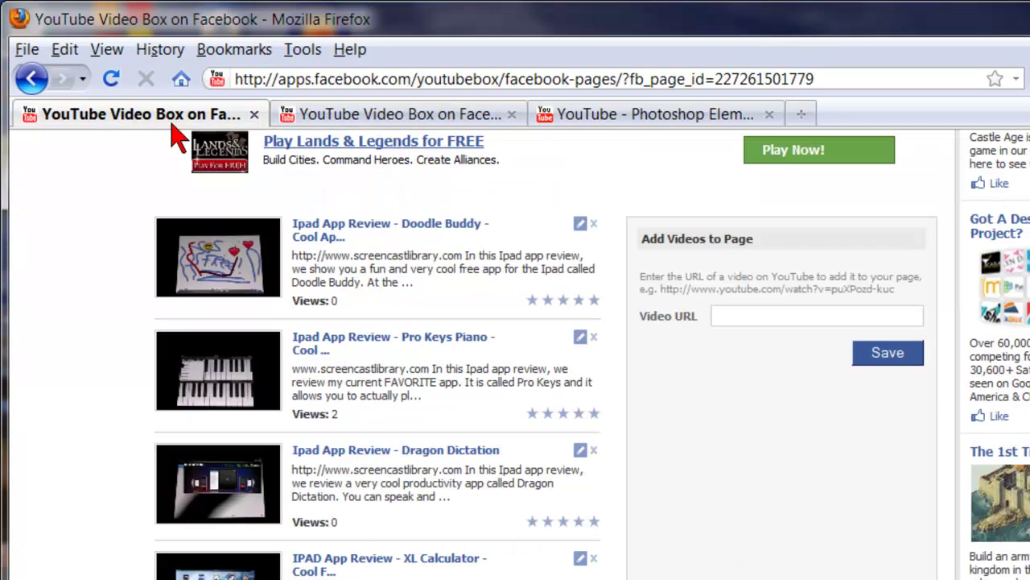
right_click(729, 316)
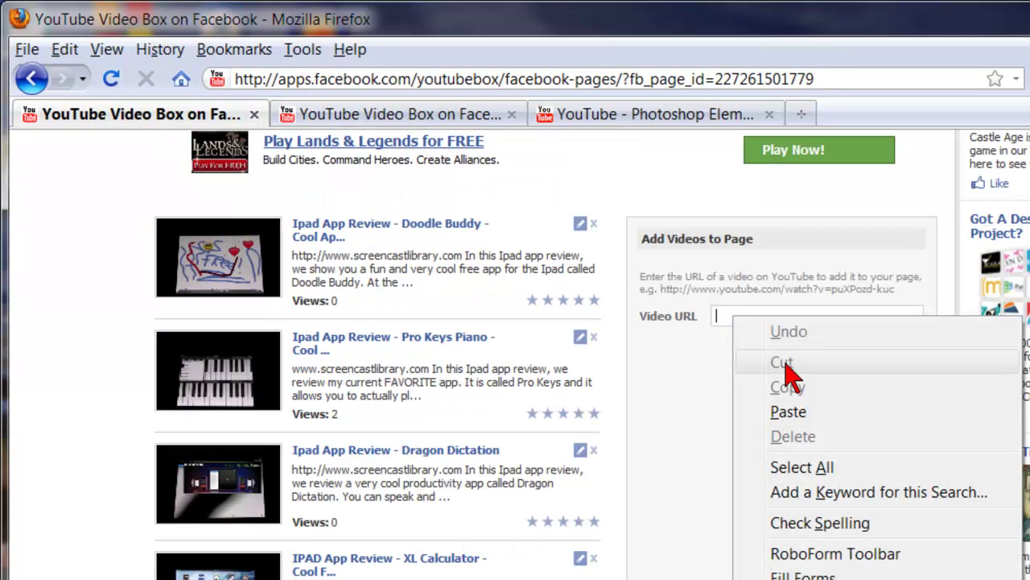
click(818, 413)
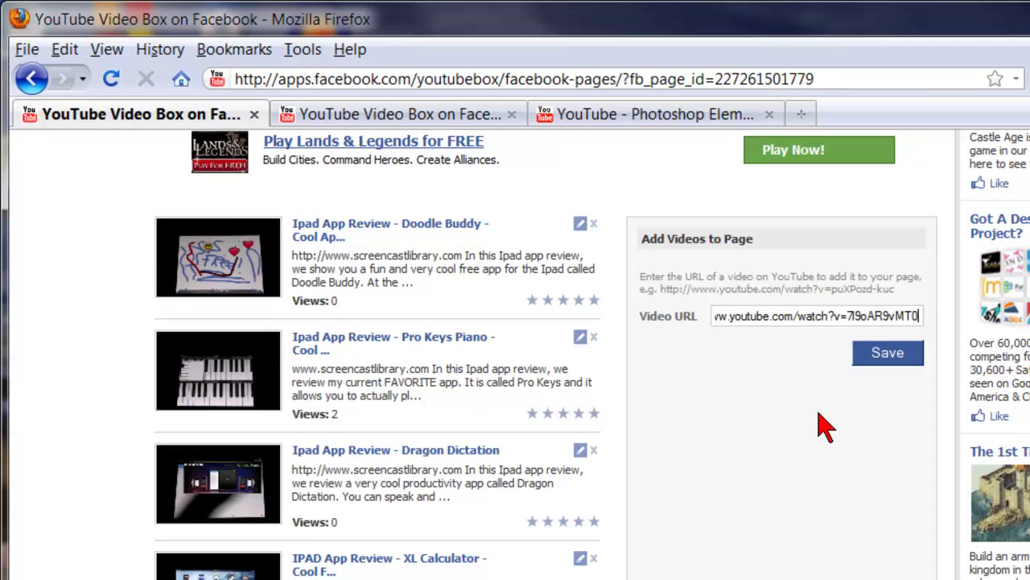
click(884, 354)
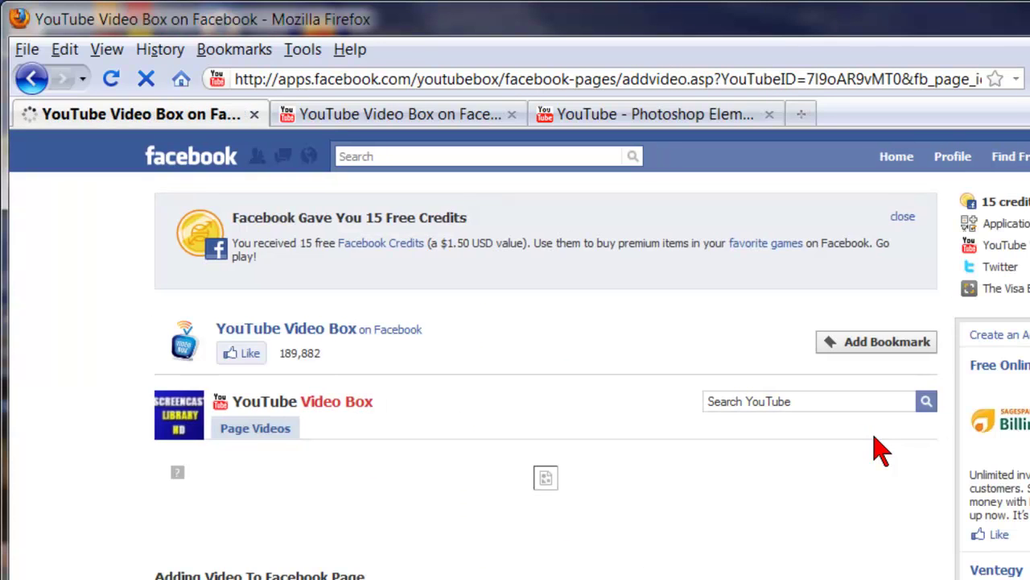
- Save the montage video's title and description
scroll(881, 451, down, 3)
scroll(878, 449, down, 6)
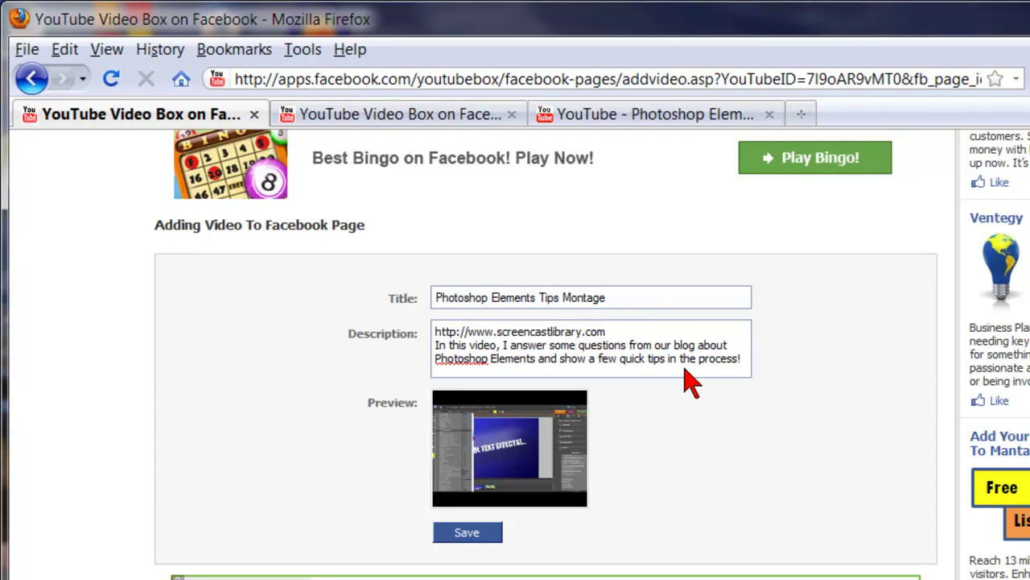
scroll(690, 384, down, 2)
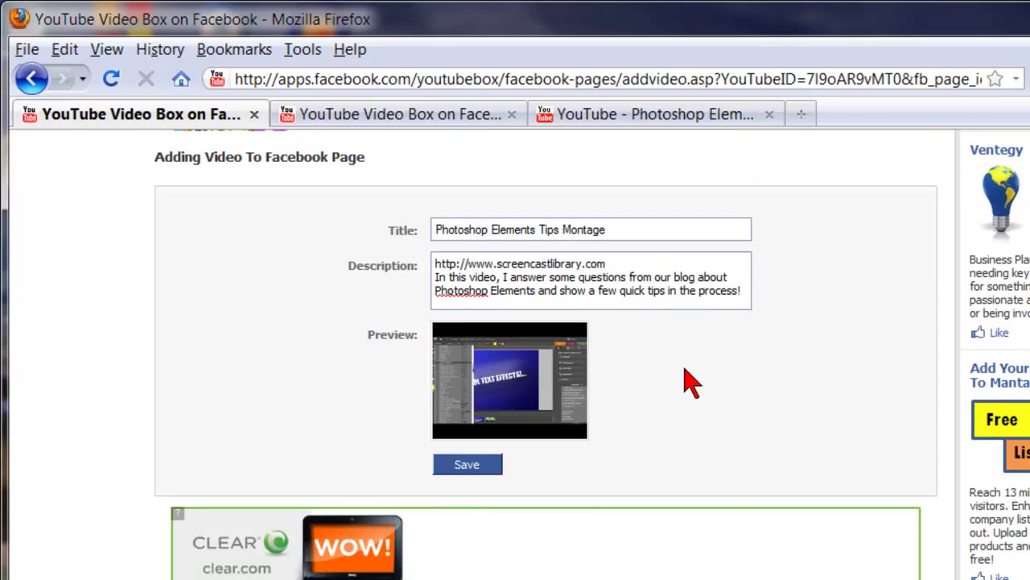
click(494, 465)
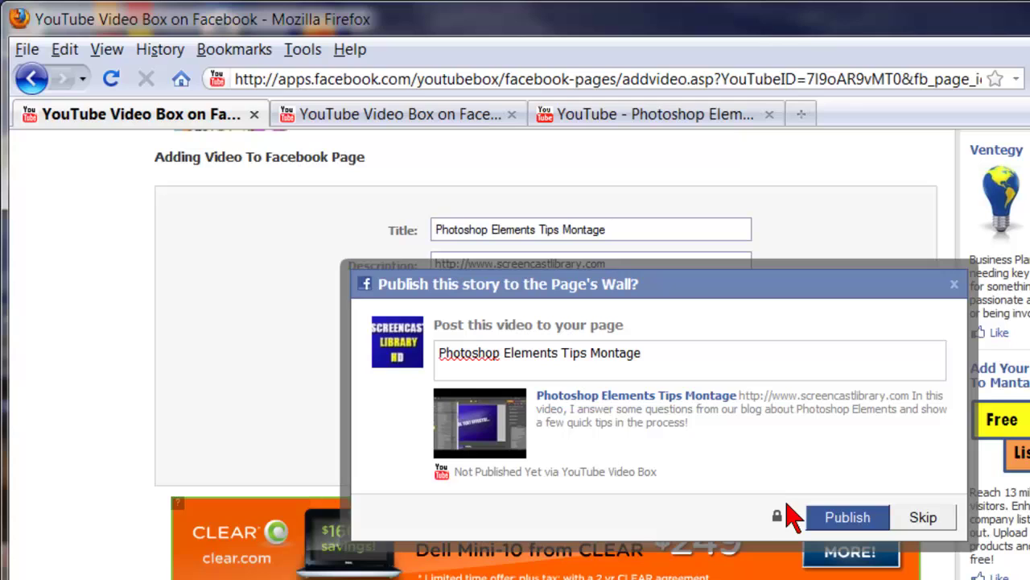
- Skip the wall post and scroll the video list to confirm the montage was added
click(926, 519)
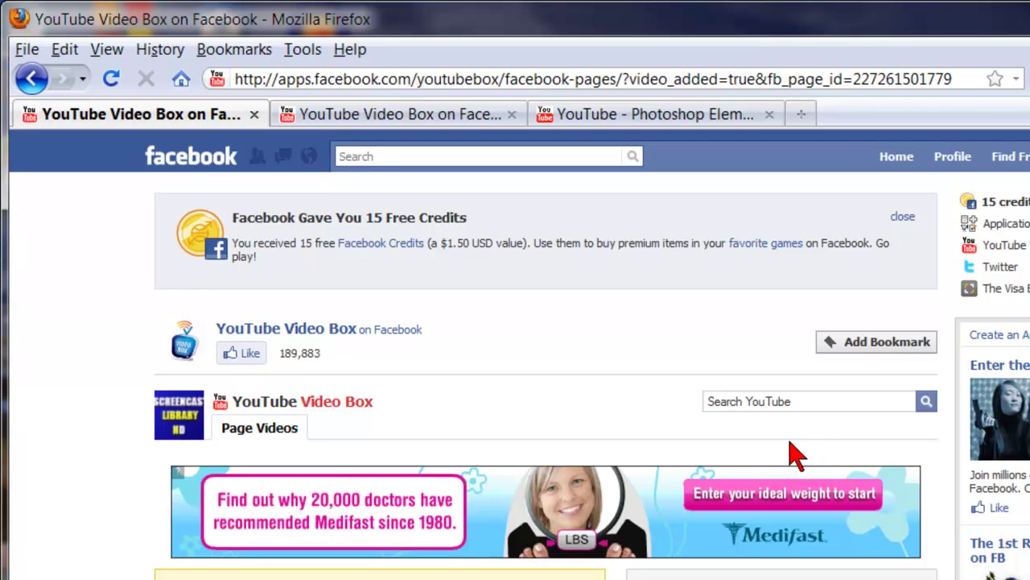
scroll(377, 262, down, 3)
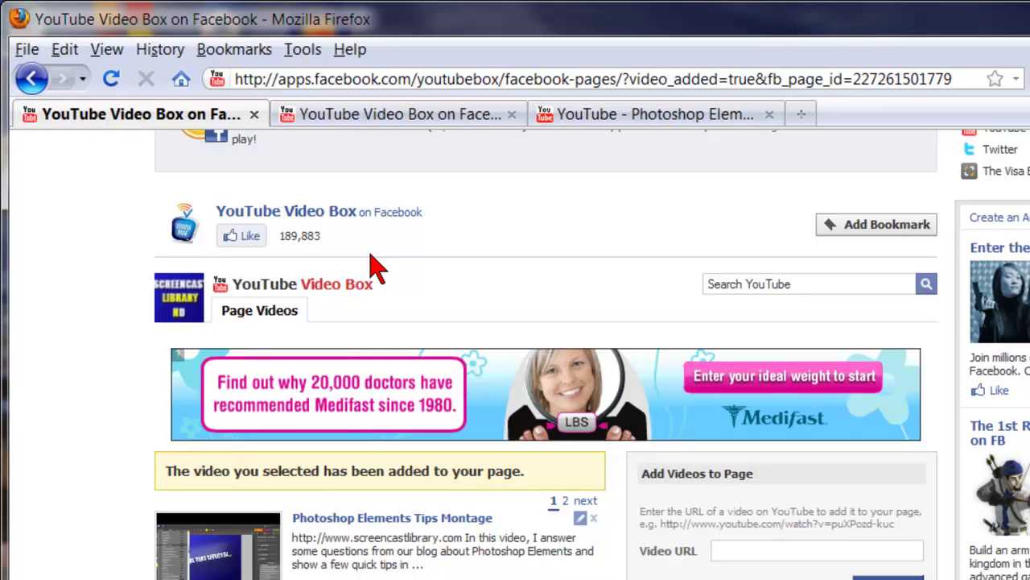
scroll(377, 262, down, 3)
scroll(377, 262, down, 5)
scroll(375, 264, down, 7)
scroll(377, 266, down, 2)
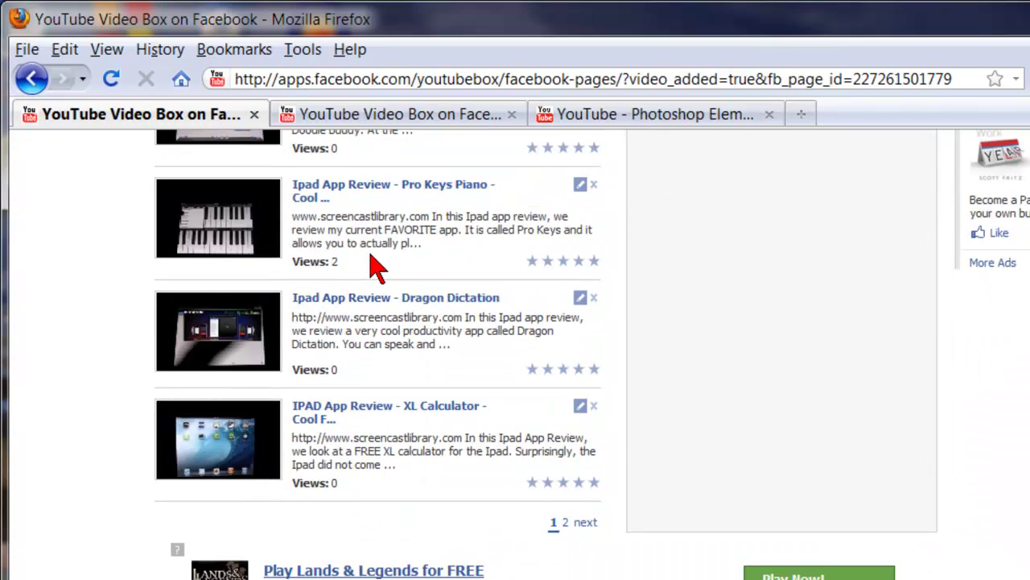
scroll(377, 266, up, 8)
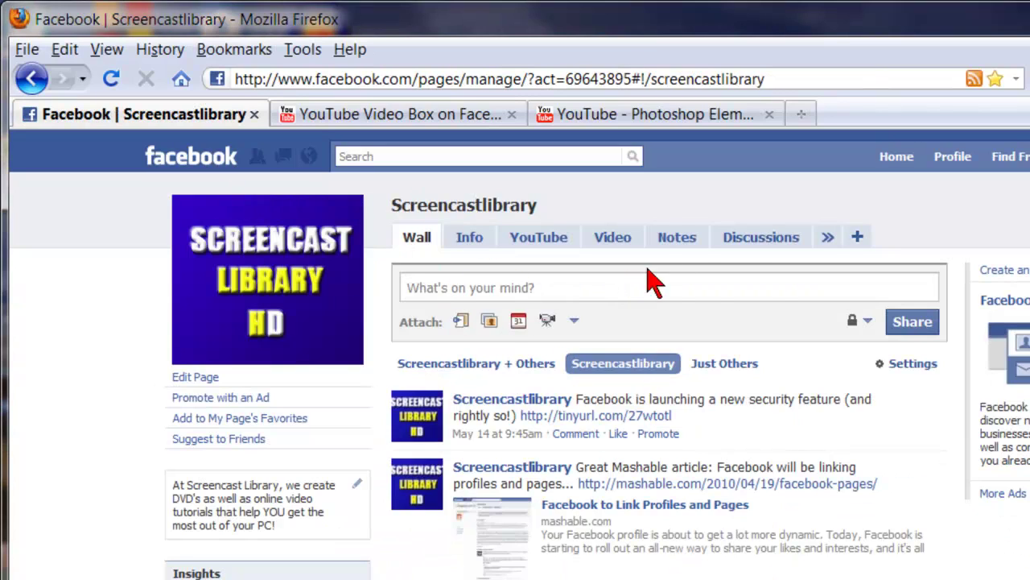
- Check the addable tabs list, close it, and go to the page's YouTube tab
click(857, 237)
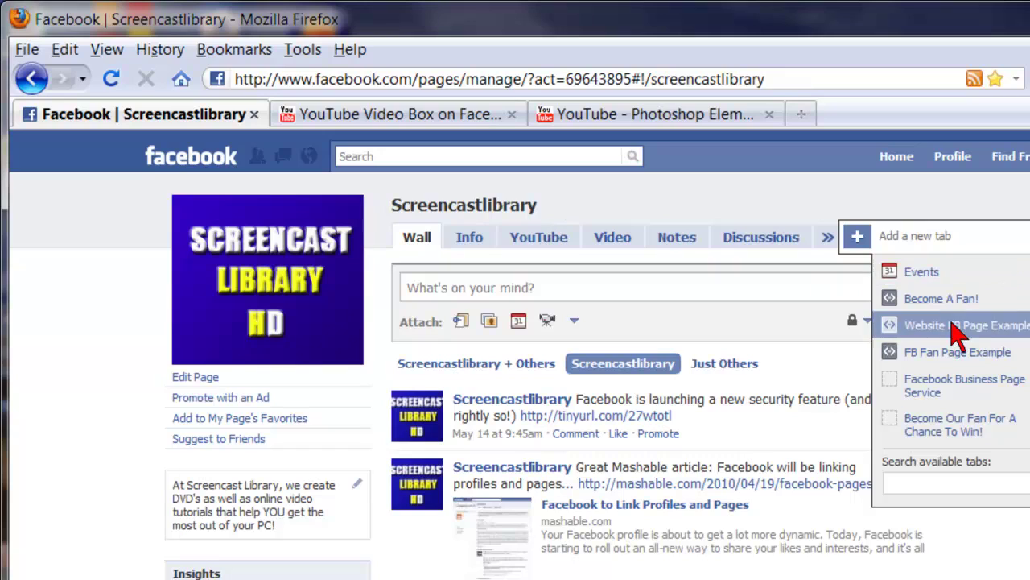
click(734, 202)
click(538, 238)
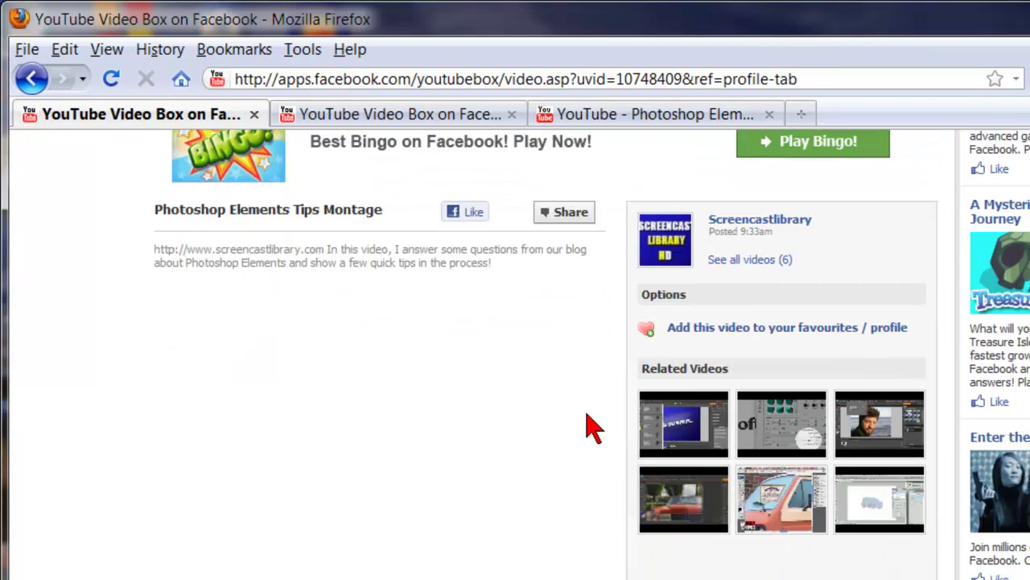
- Play the Photoshop Elements Tips Montage briefly from the YouTube tab, then pause it
scroll(593, 427, down, 3)
- Scroll the viewer to check the single view and empty comments section
scroll(594, 427, down, 2)
scroll(594, 427, up, 3)
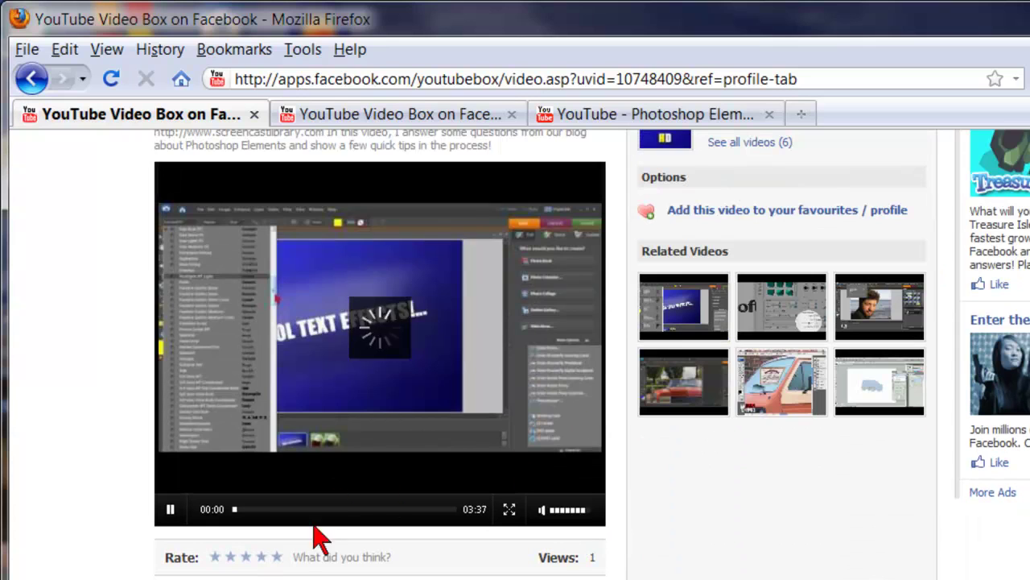
click(276, 556)
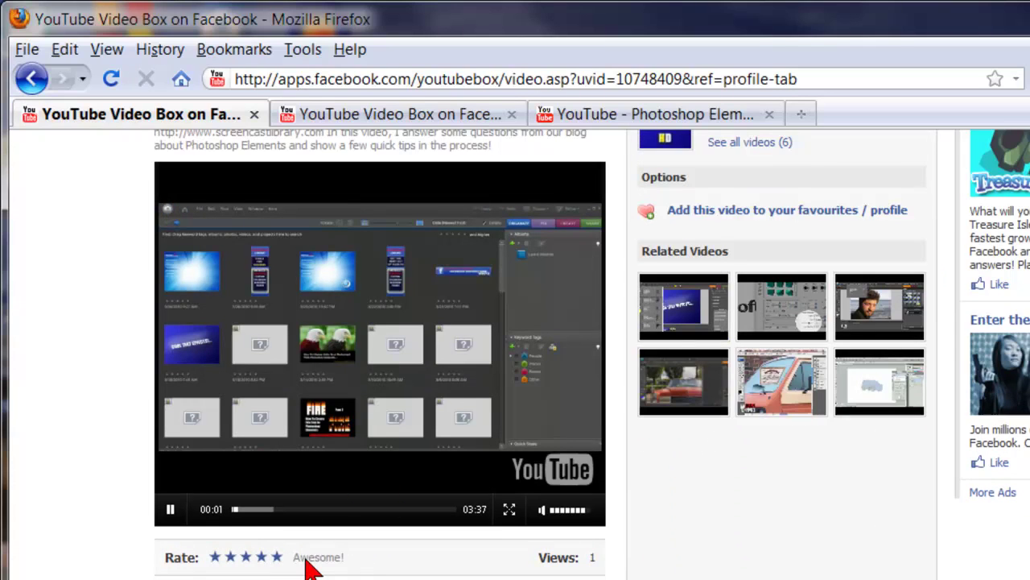
click(179, 519)
scroll(177, 558, down, 3)
scroll(659, 481, up, 3)
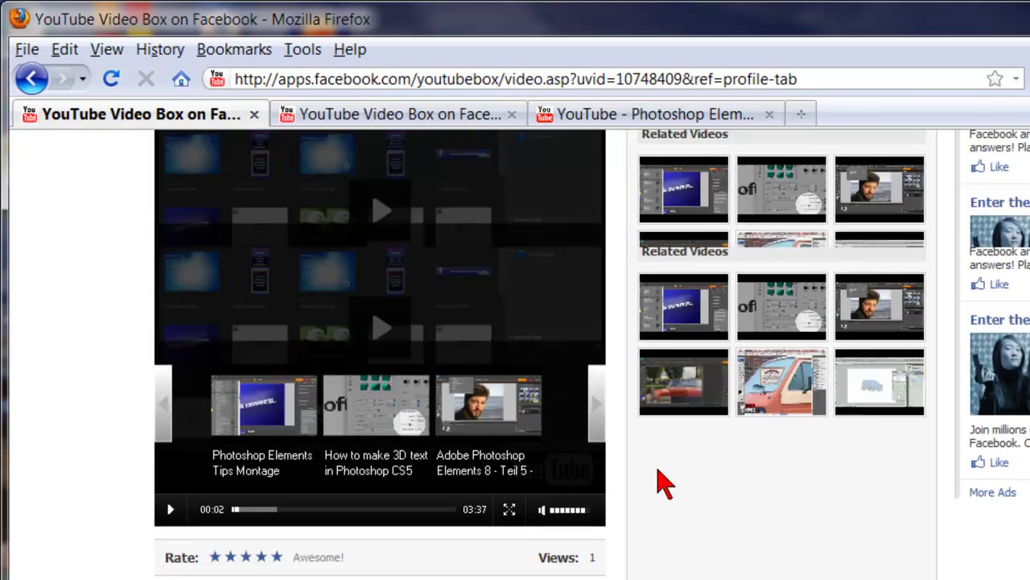
scroll(659, 481, up, 5)
scroll(658, 481, up, 3)
scroll(658, 482, down, 3)
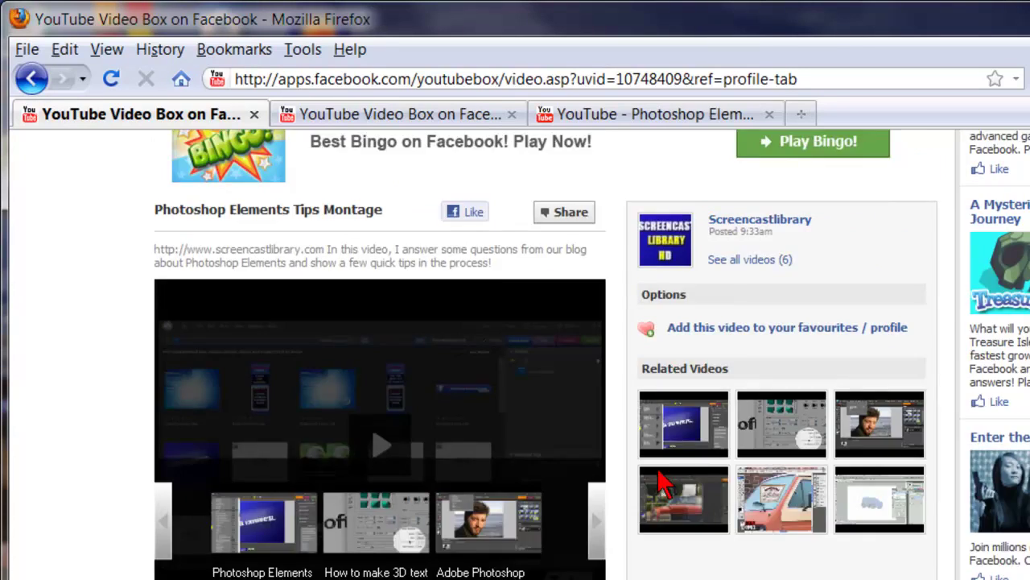
scroll(253, 483, down, 5)
scroll(253, 483, down, 2)
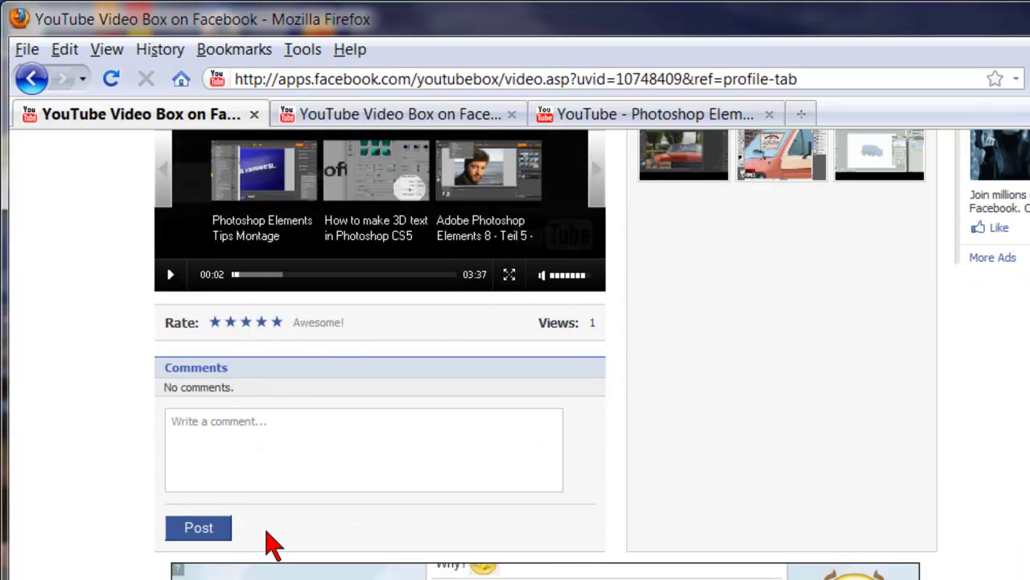